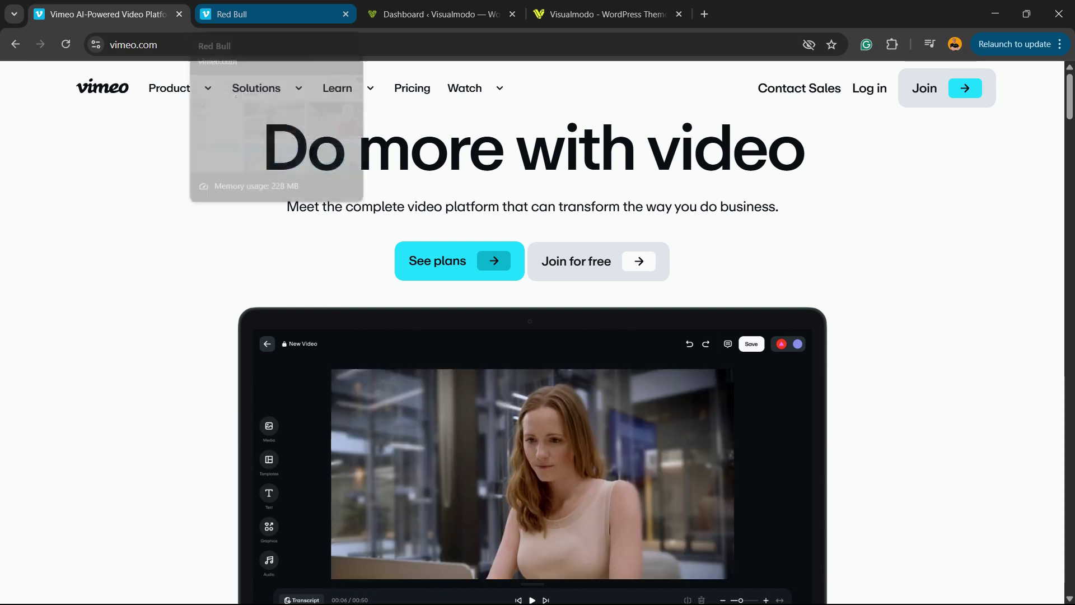
Switch to the WordPress admin dashboard and enlarge the page to 110%.
click(232, 14)
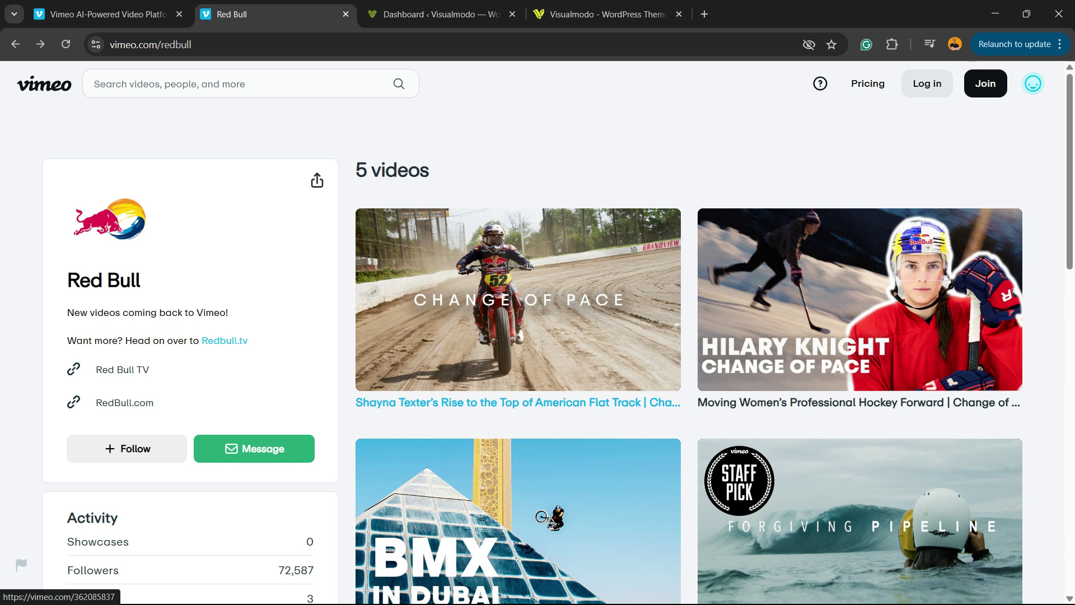
click(433, 14)
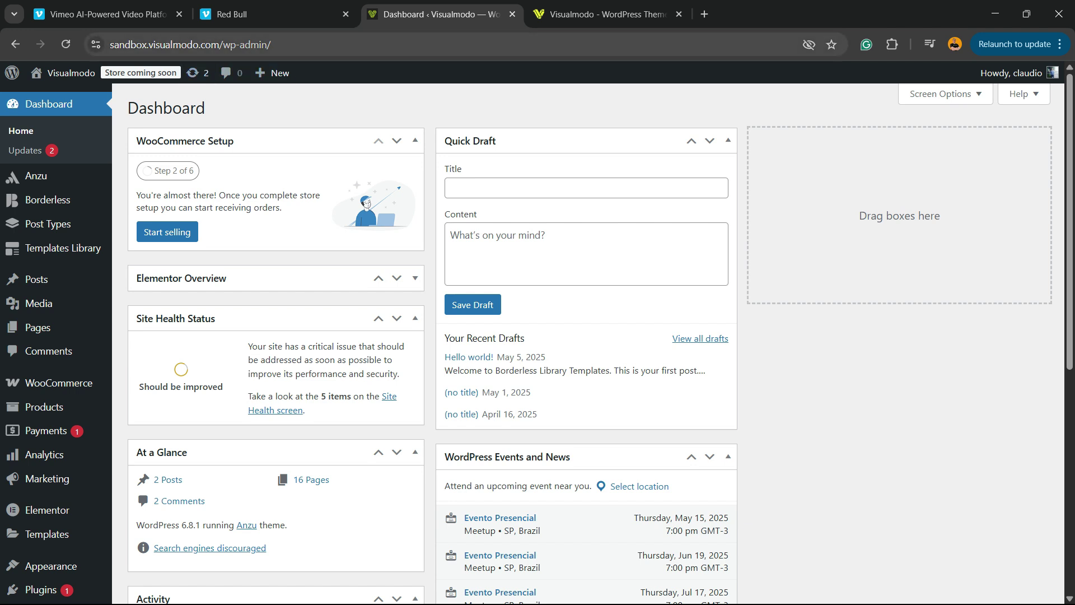
double_click(190, 44)
click(283, 44)
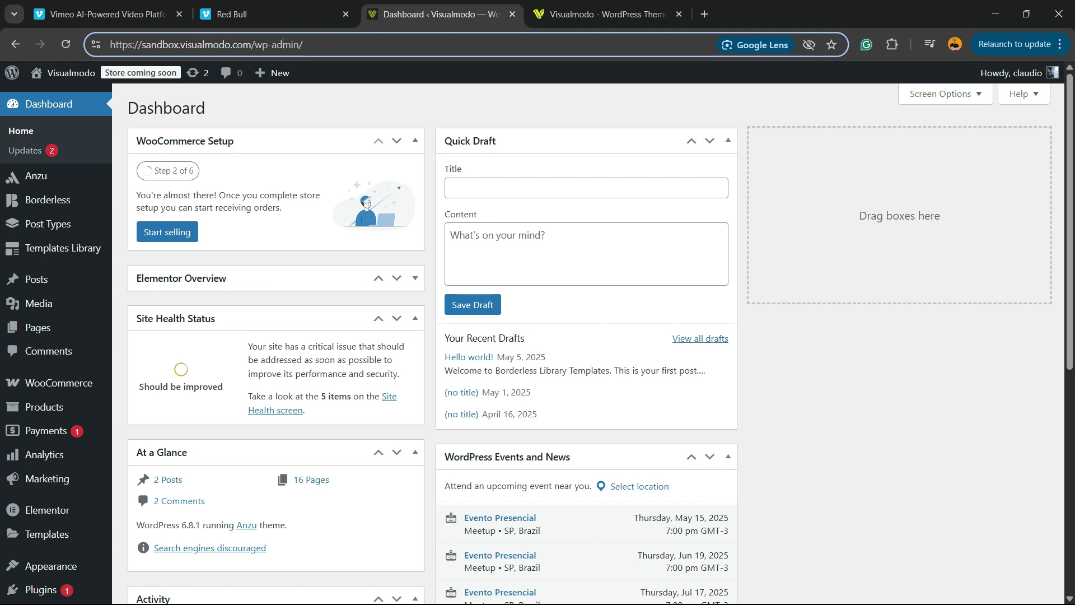
mouse_move(243, 44)
mouse_down()
mouse_move(303, 44)
mouse_move(251, 44)
mouse_up()
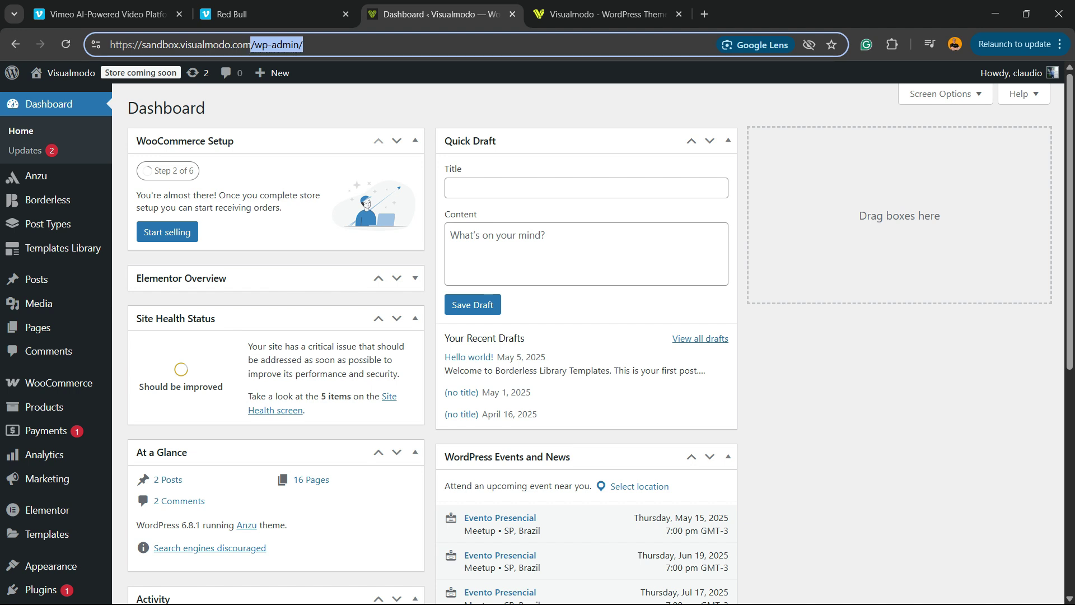
key(ctrl+plus)
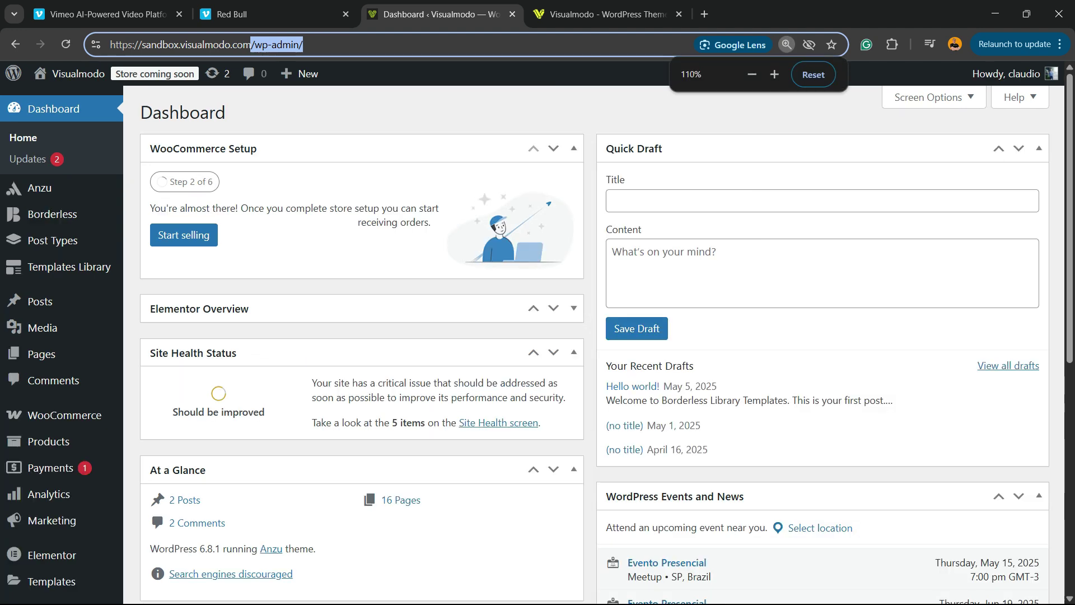
scroll(50, 336, down, 5)
scroll(50, 347, up, 5)
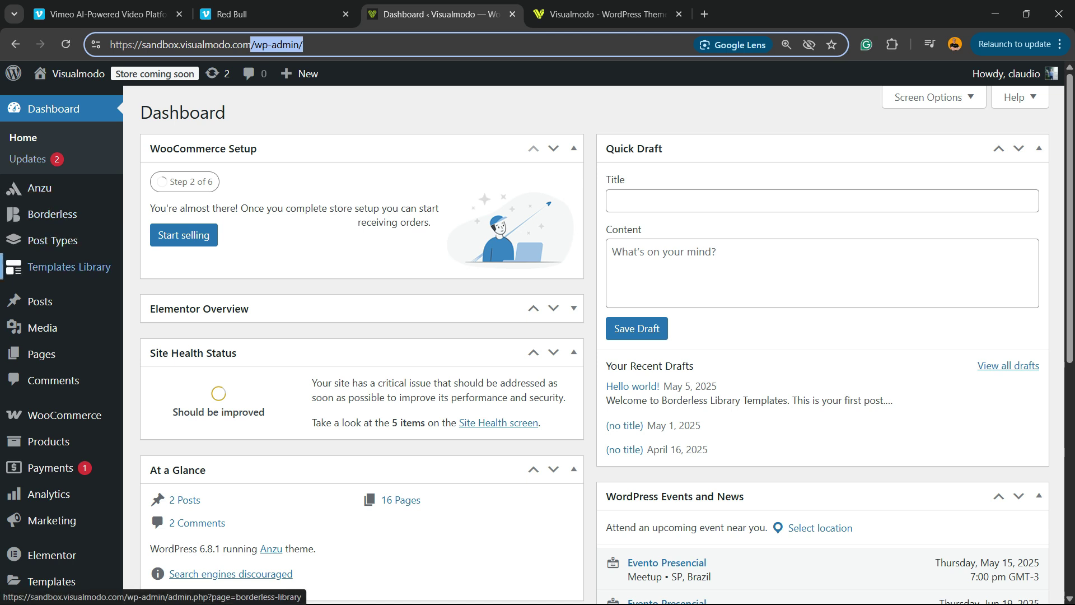
Open the published "Hello world!" post dated 2021/10/22 for editing.
mouse_move(39, 301)
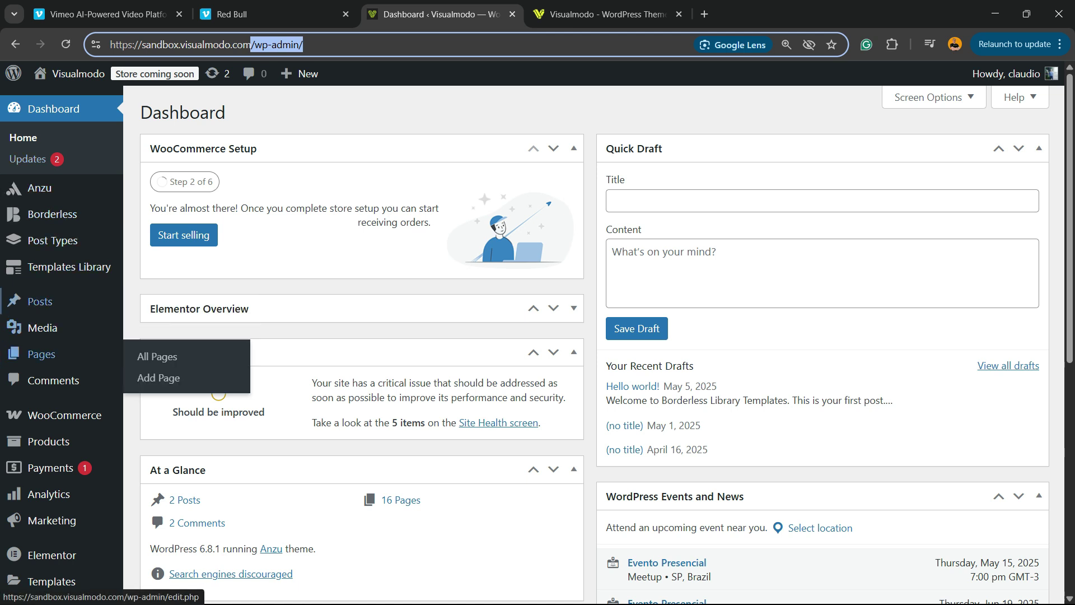
click(39, 302)
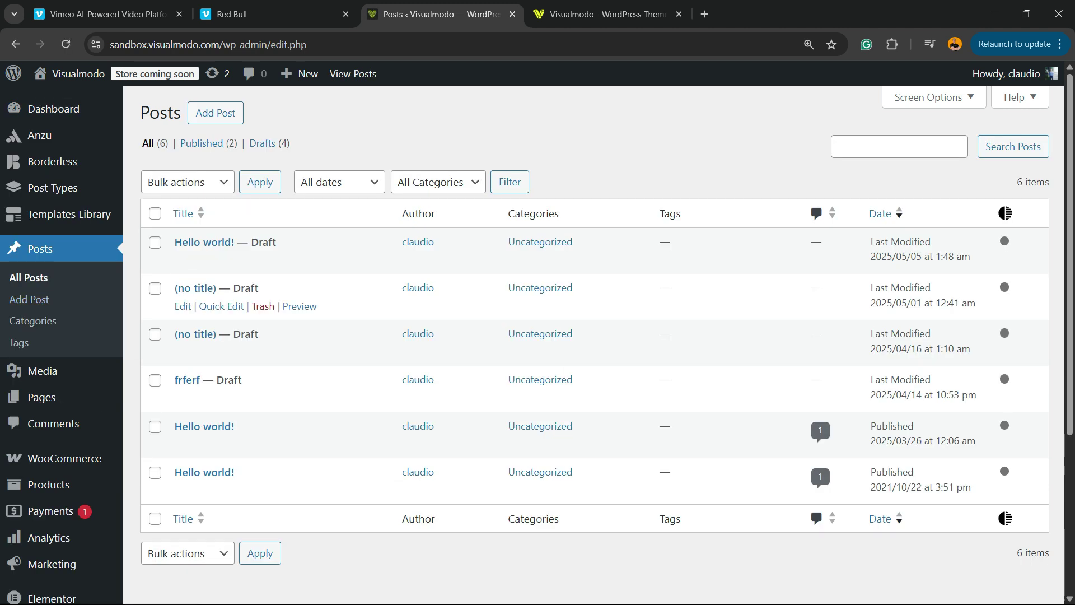
scroll(223, 308, down, 3)
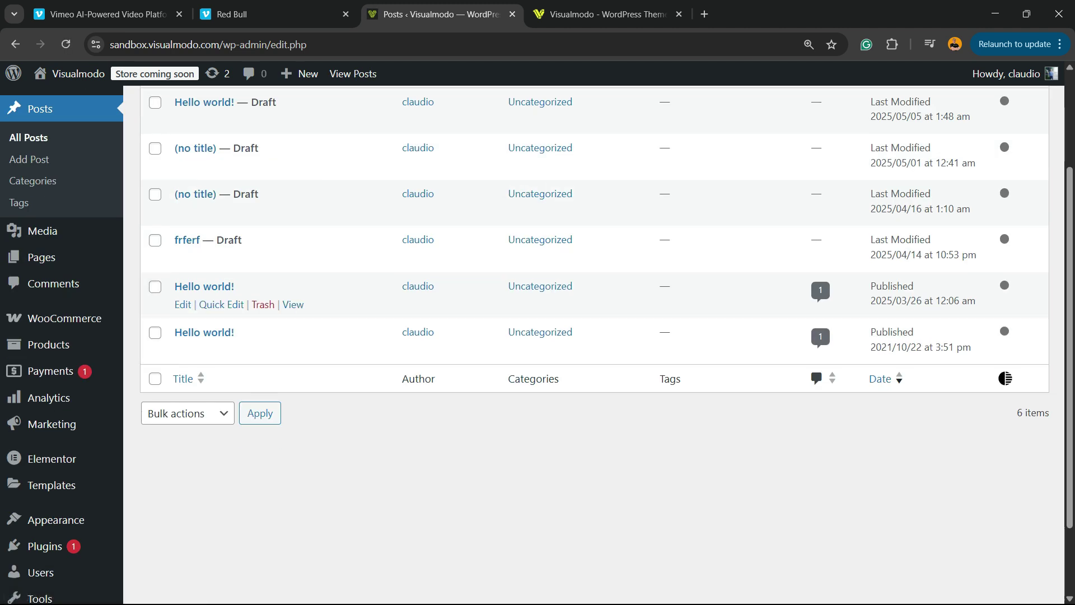
click(204, 332)
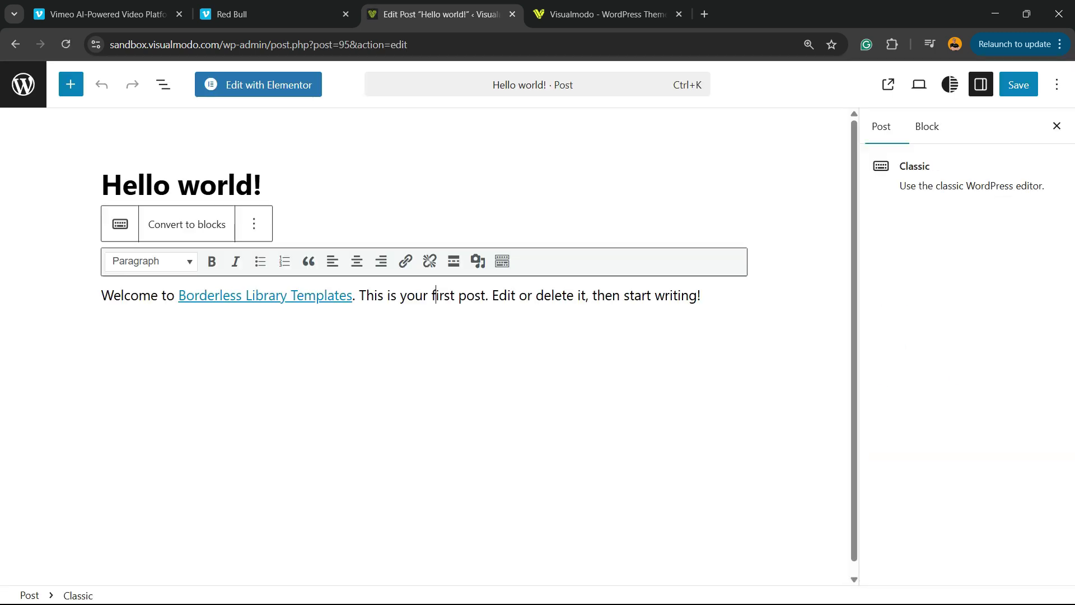
Convert the post's classic content to blocks and add a Custom HTML block below the welcome paragraph.
click(187, 224)
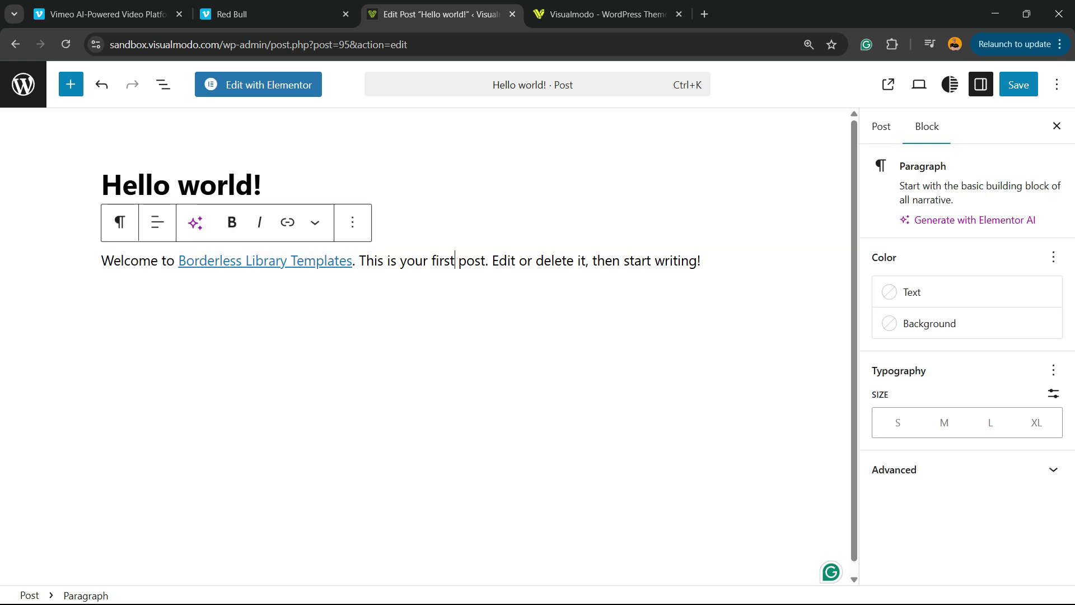
click(700, 261)
key(Return)
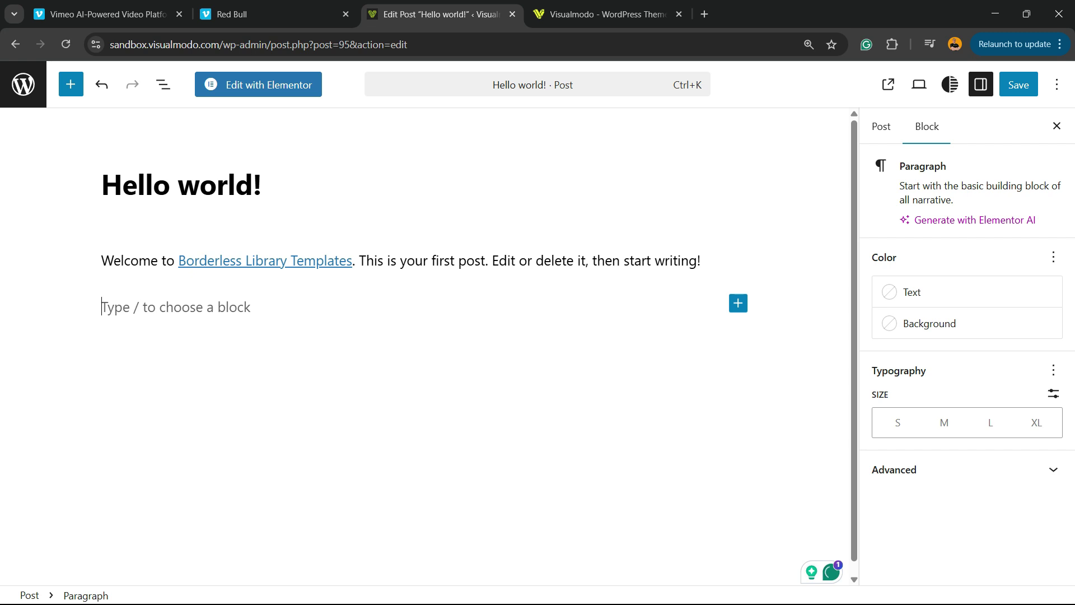
click(738, 303)
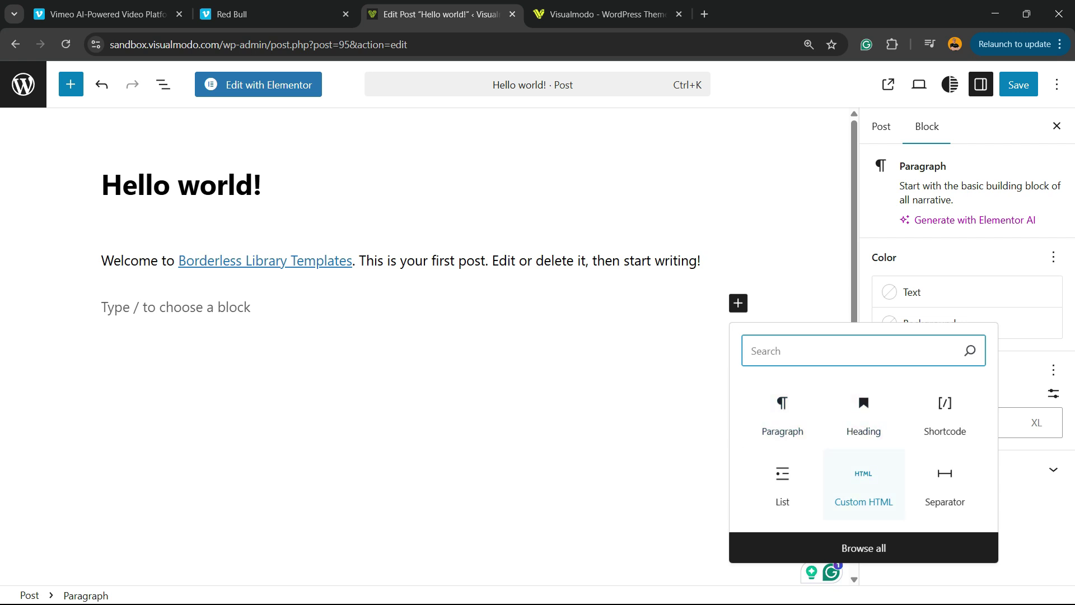
click(863, 484)
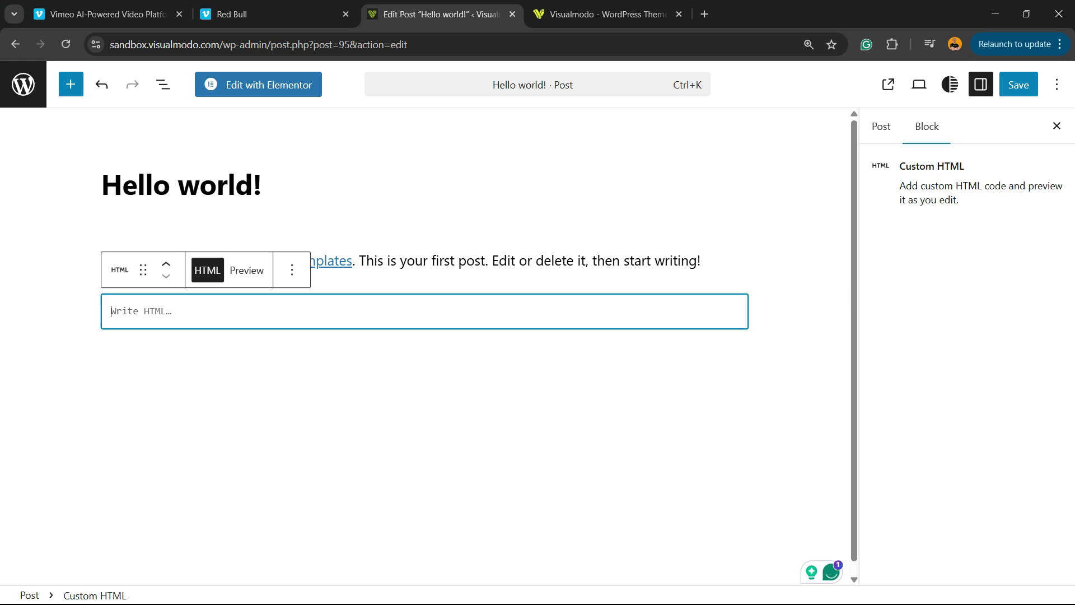
Switch to Vimeo, open Red Bull's "Shayna Texter's Rise to the Top of American Flat Track" video and copy its embed code.
click(269, 14)
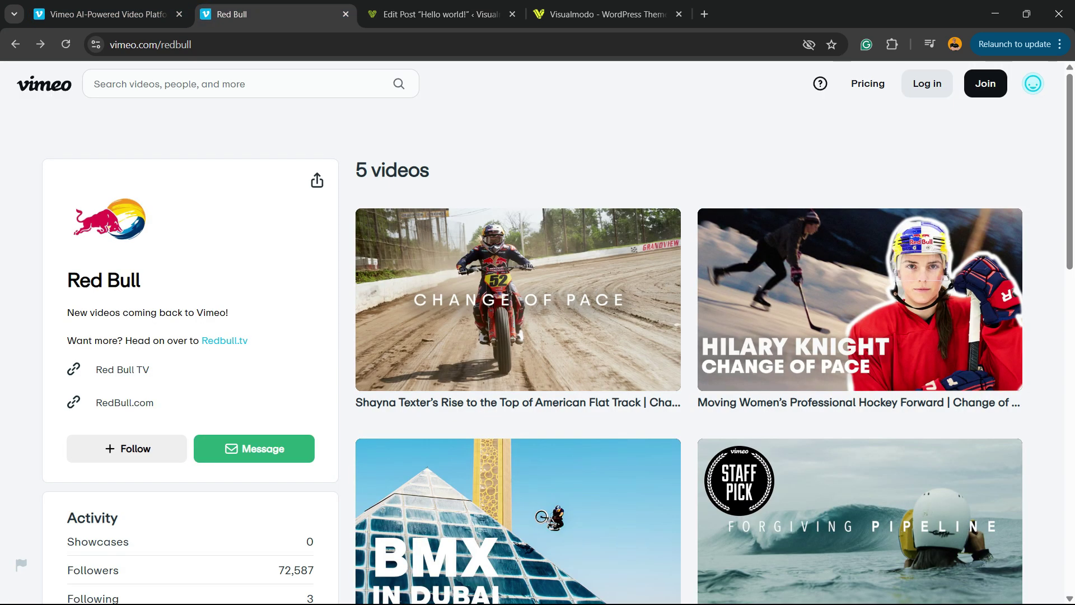
click(518, 402)
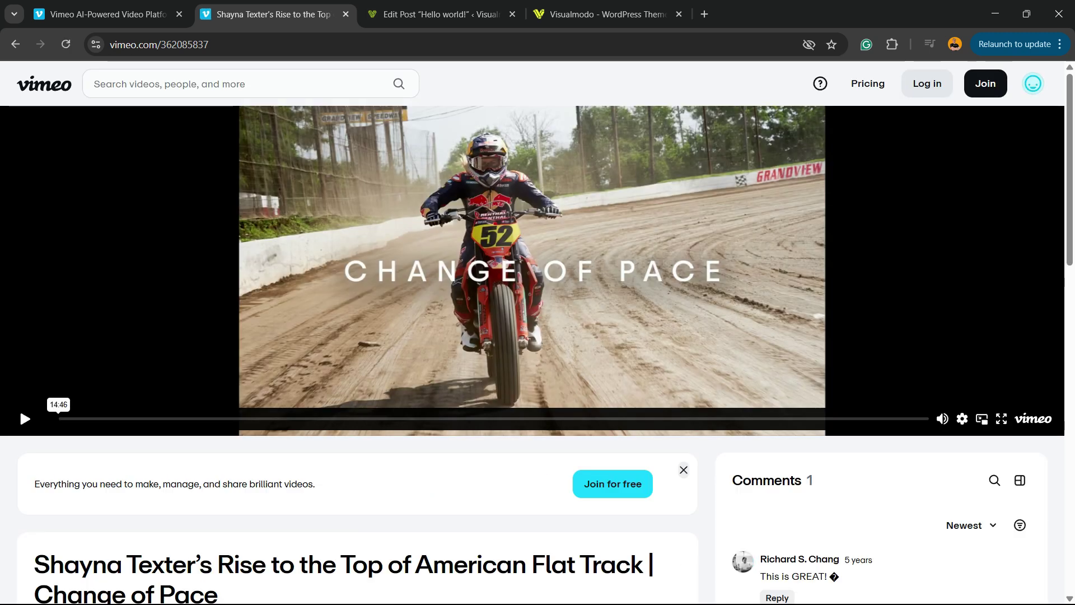
scroll(97, 255, down, 5)
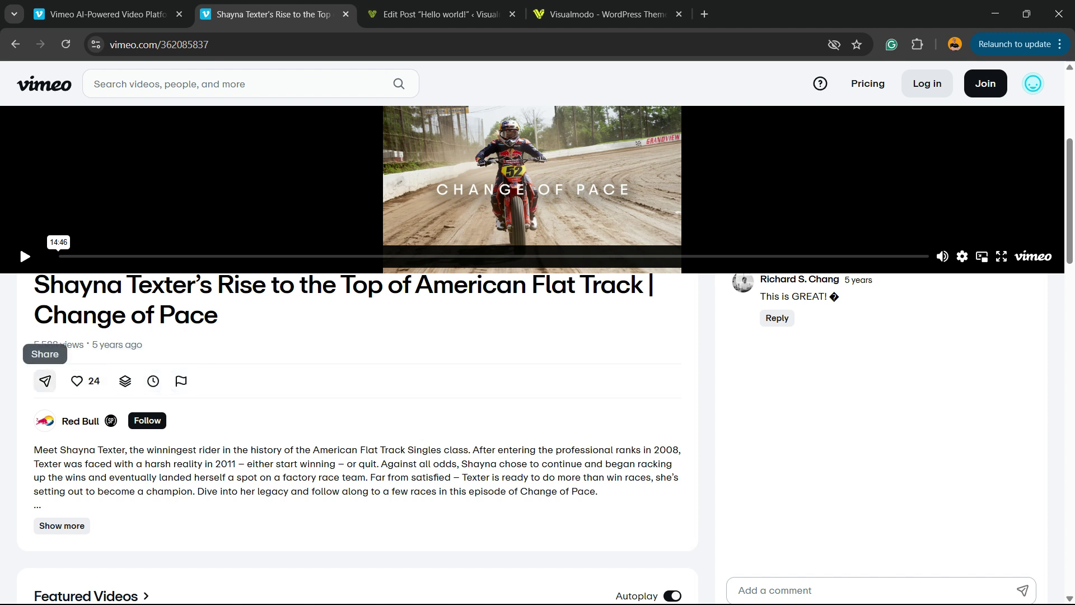
click(46, 381)
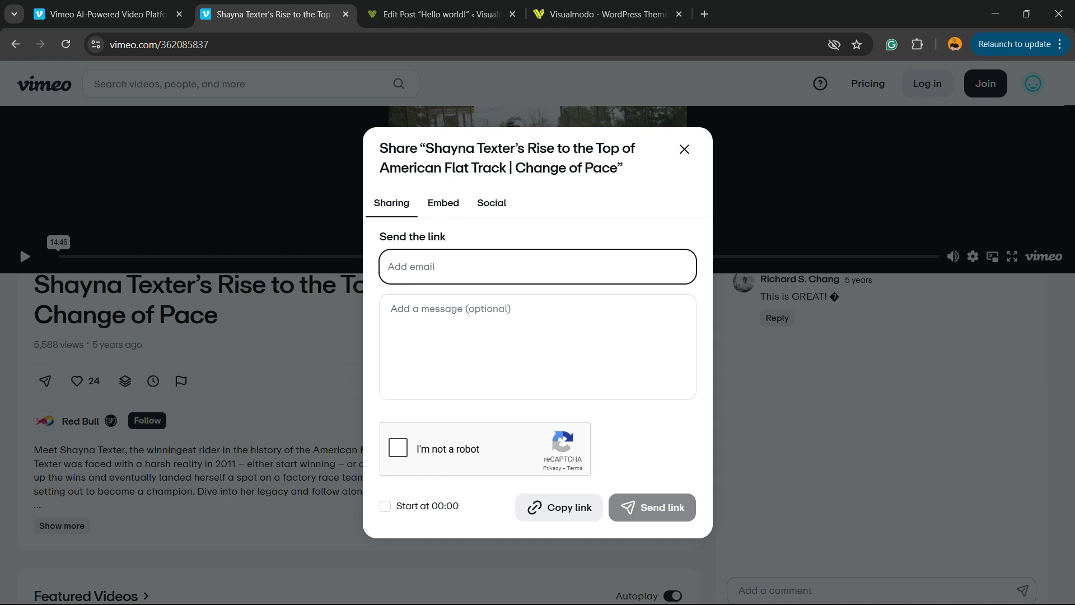
click(443, 202)
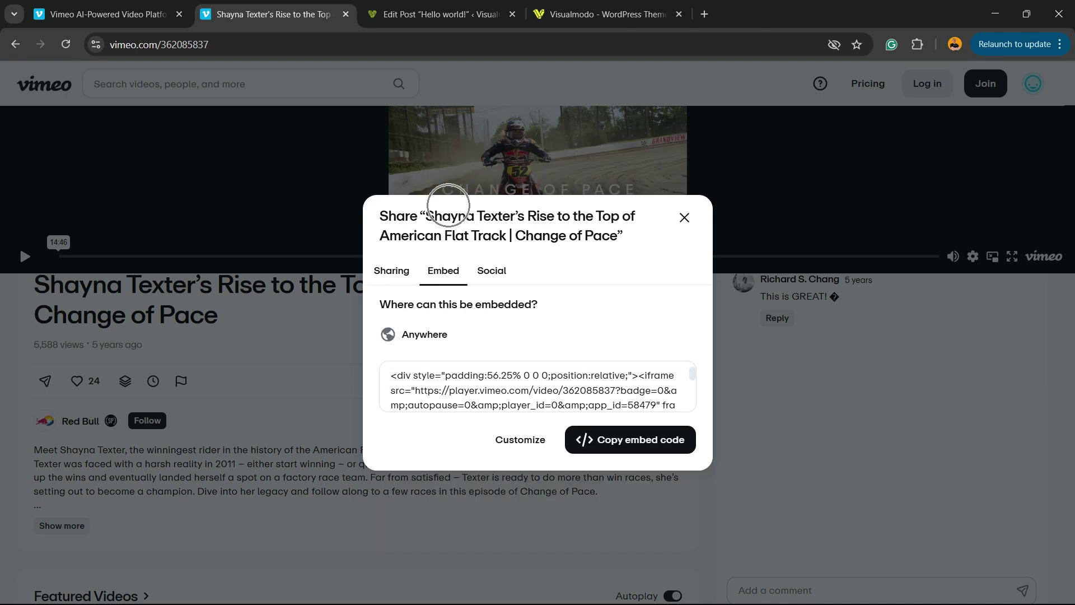
click(448, 268)
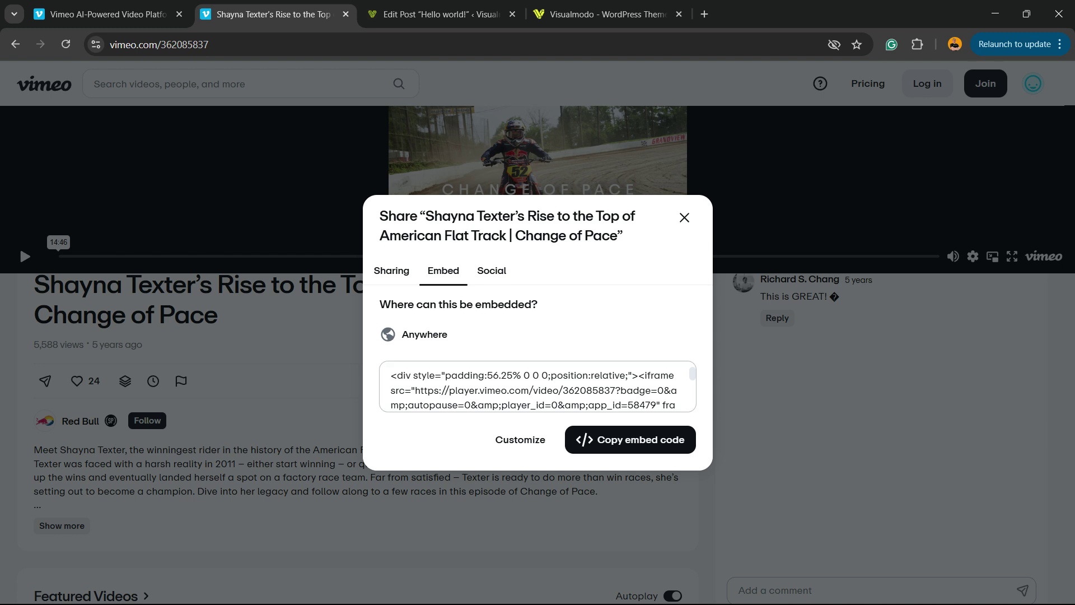
scroll(538, 387, down, 3)
click(630, 439)
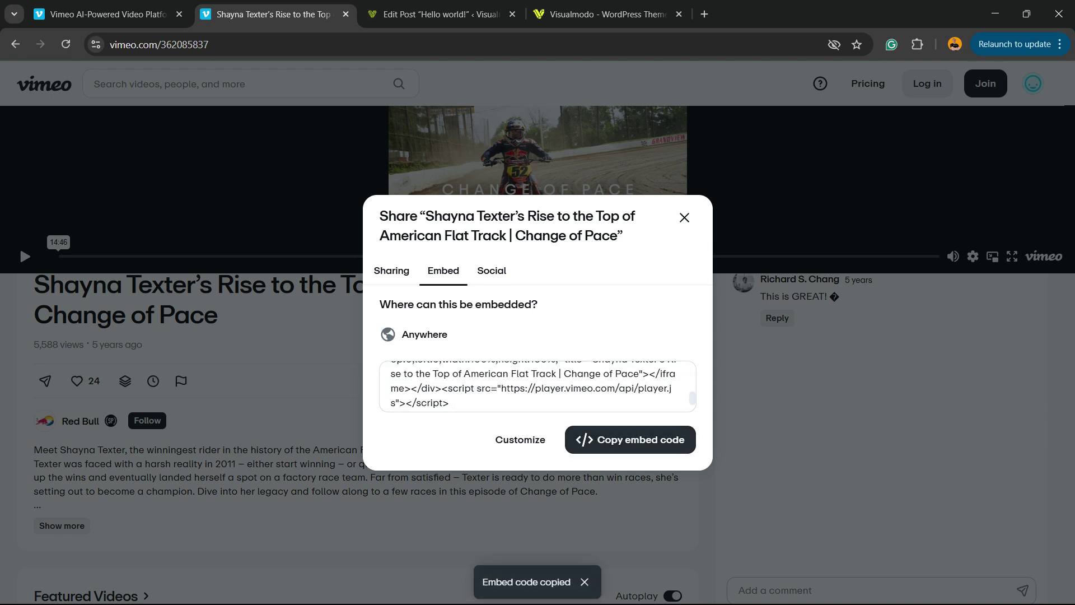
Paste the embed code into the WordPress post's Custom HTML block, preview the video and save the post.
click(437, 14)
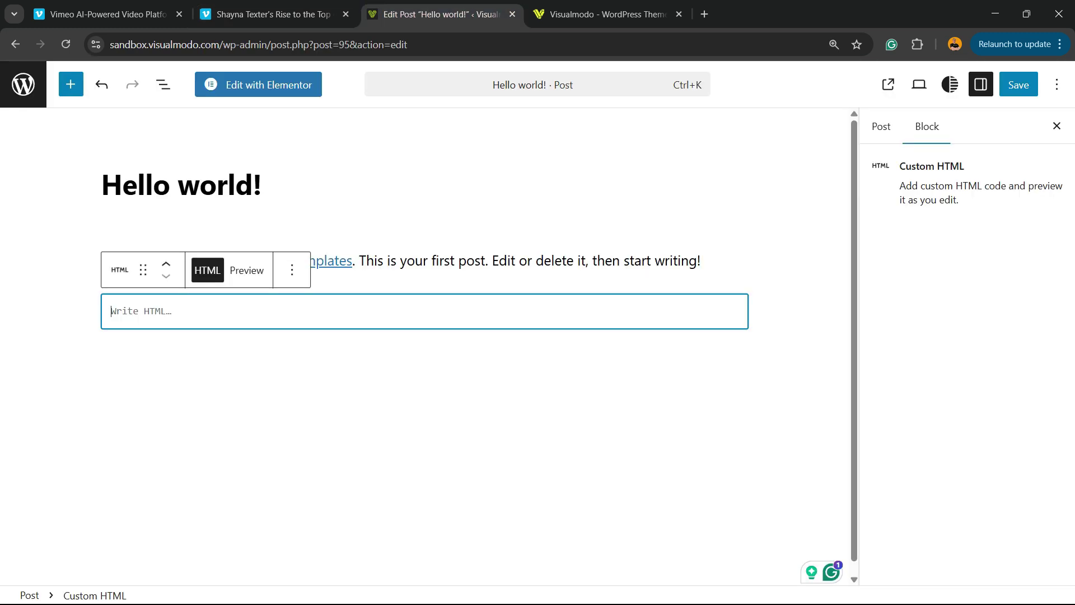
key(ctrl+v)
click(246, 270)
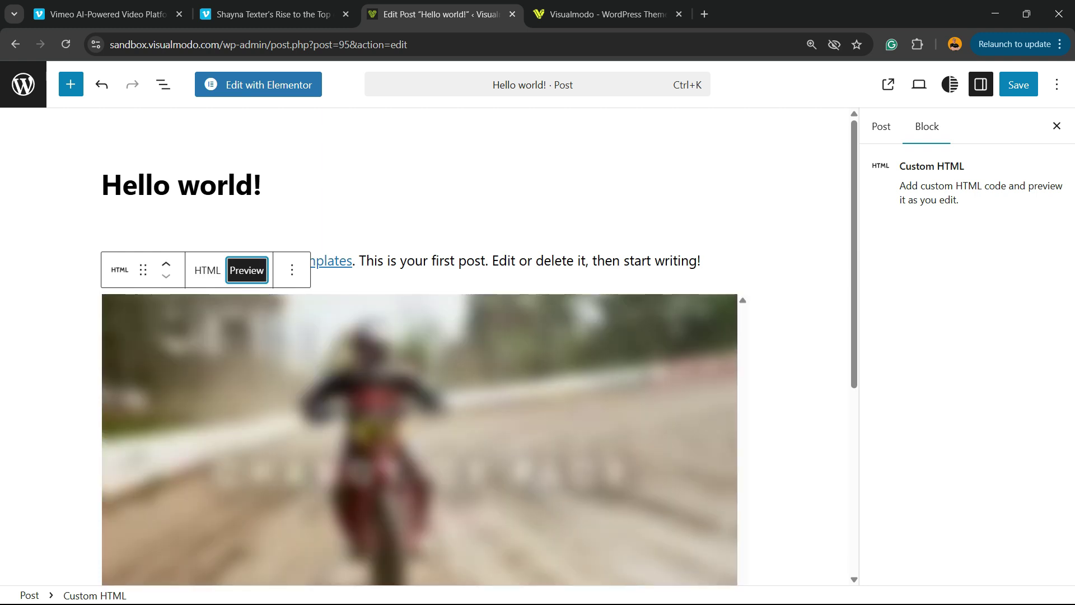
scroll(464, 357, down, 5)
scroll(464, 357, up, 5)
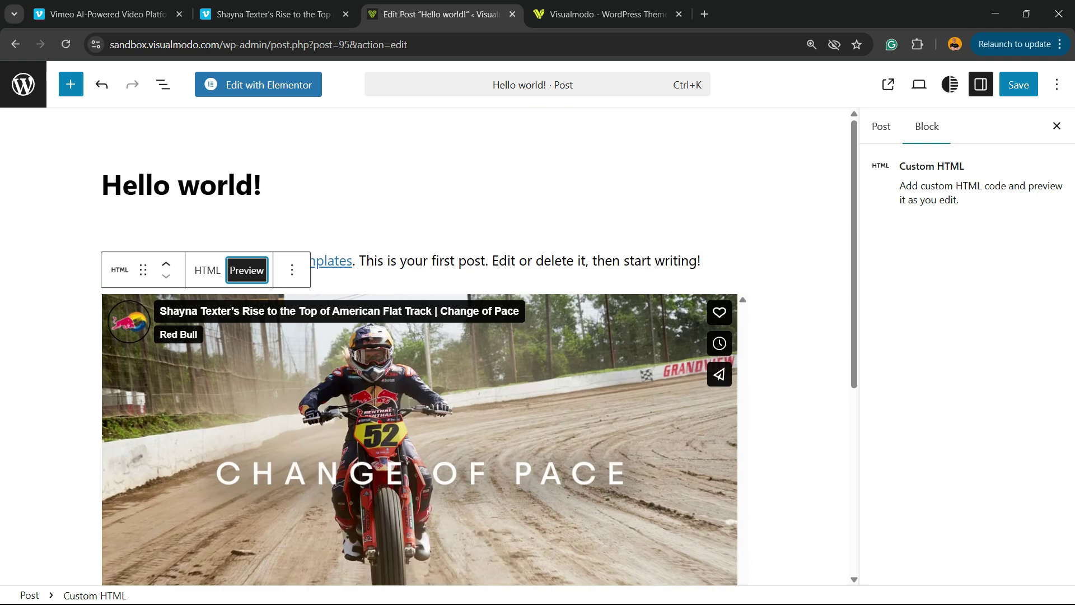
key(ctrl+s)
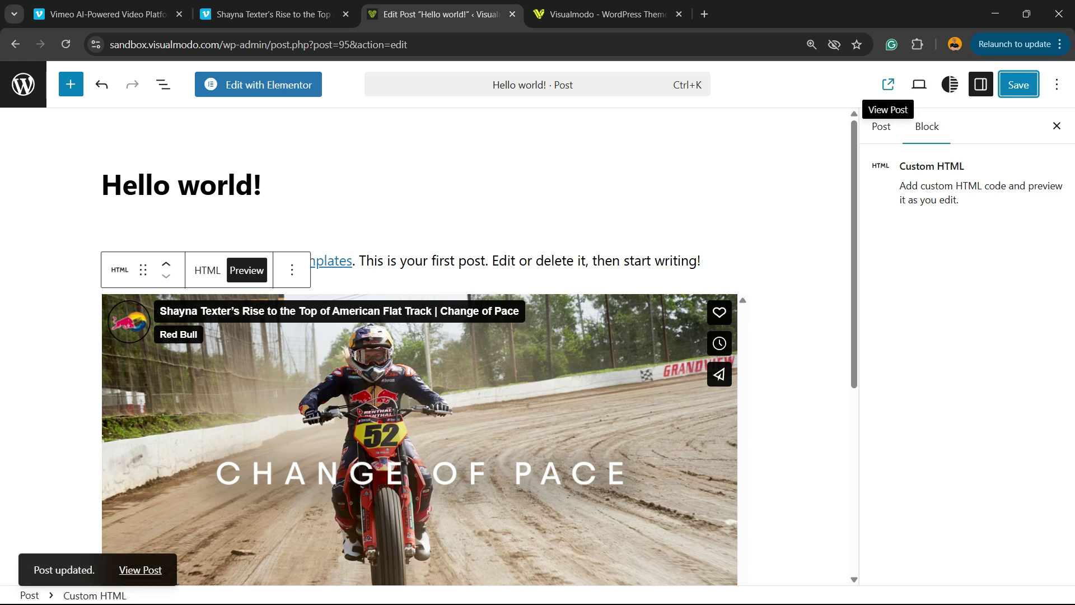
View the live "Hello world!" post and check how the embedded Vimeo video displays.
click(888, 84)
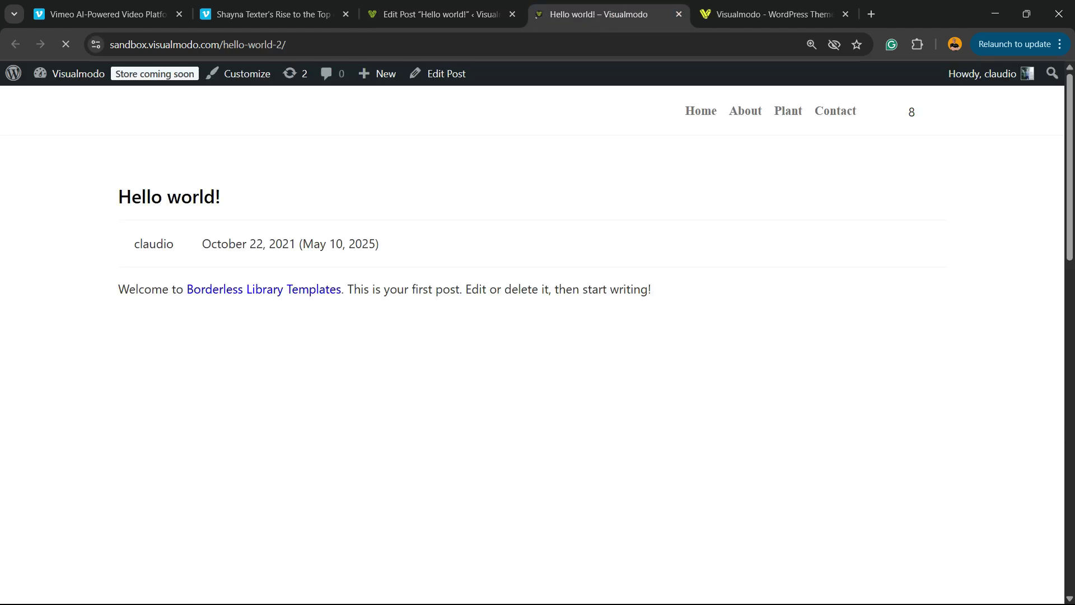
scroll(532, 336, down, 5)
scroll(532, 335, up, 3)
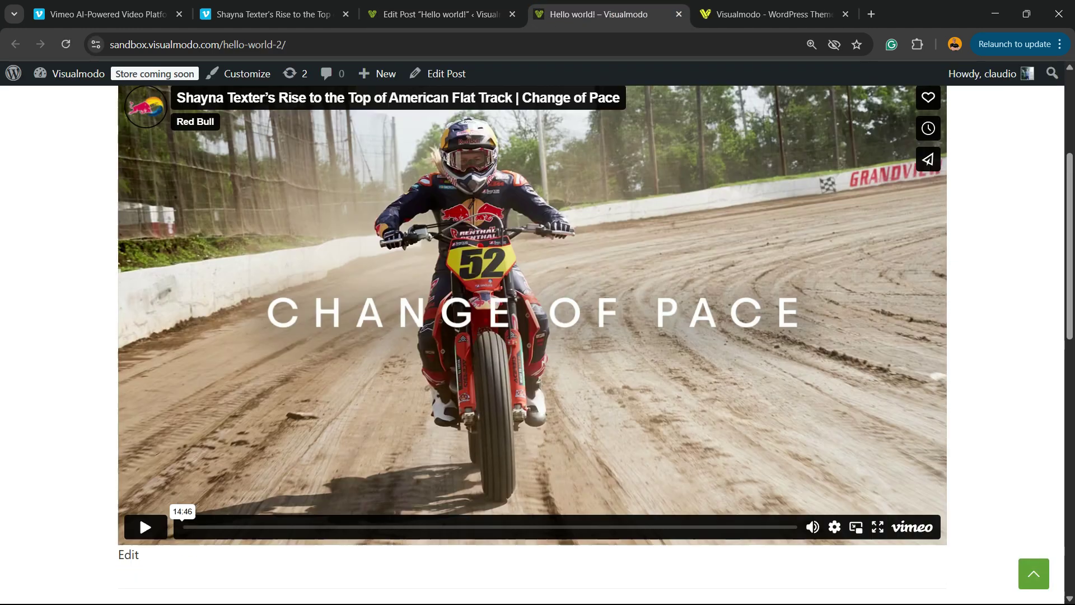
scroll(532, 336, down, 2)
scroll(531, 336, up, 2)
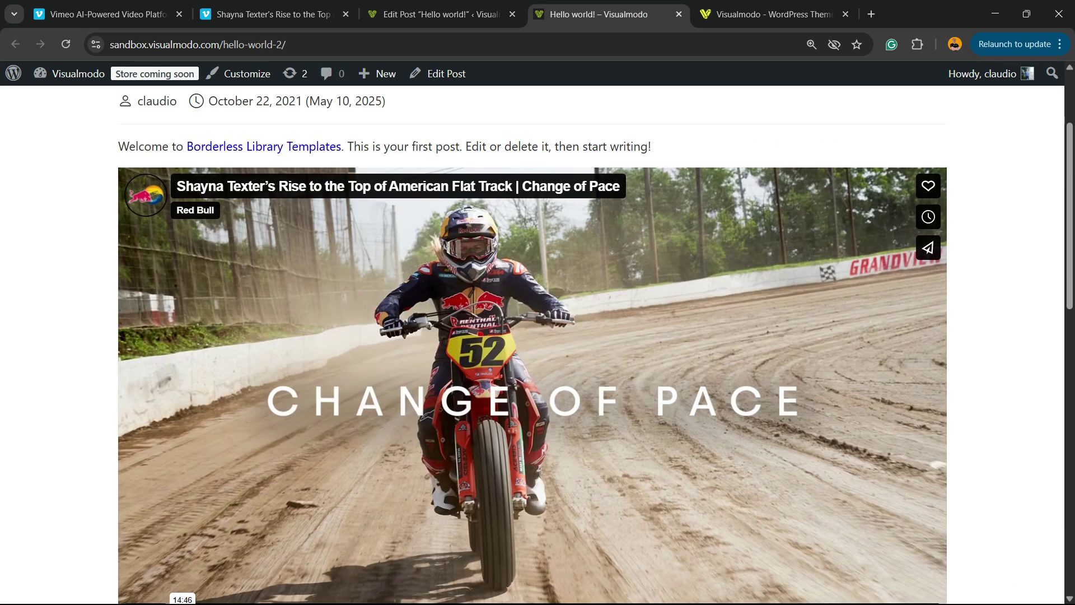
scroll(532, 336, down, 2)
scroll(531, 336, up, 5)
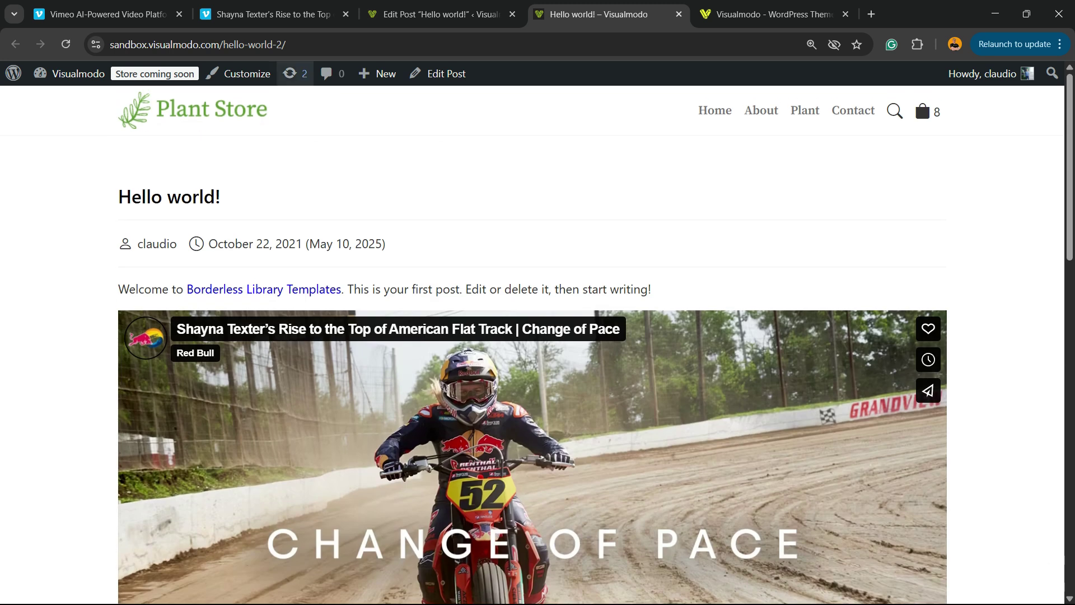
Switch back to Vimeo and customize the video's embed code with custom dimensions of 1920 x 1080 pixels.
click(274, 14)
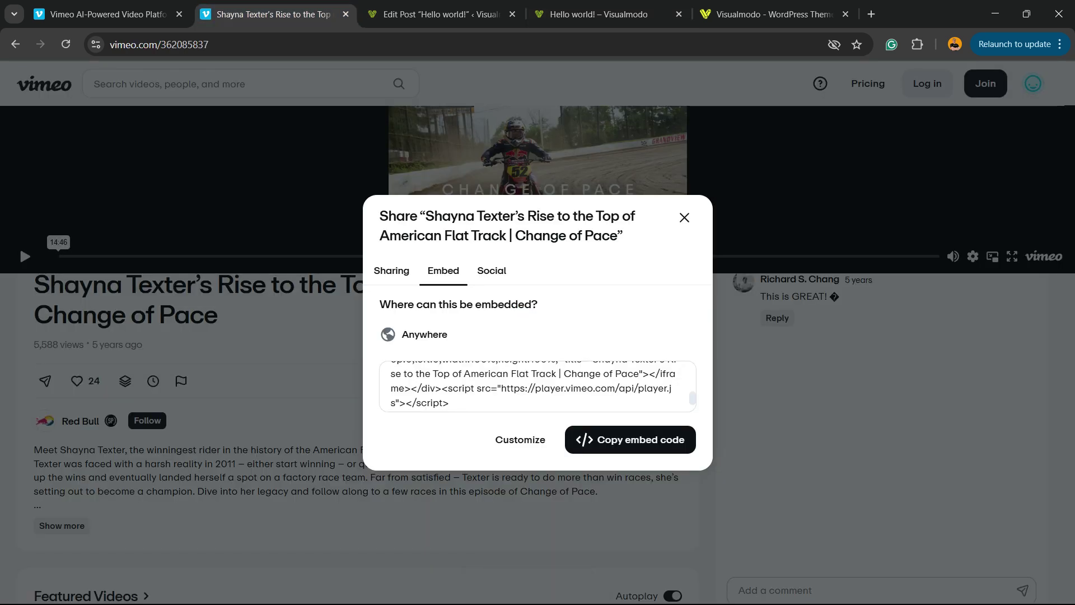
click(517, 440)
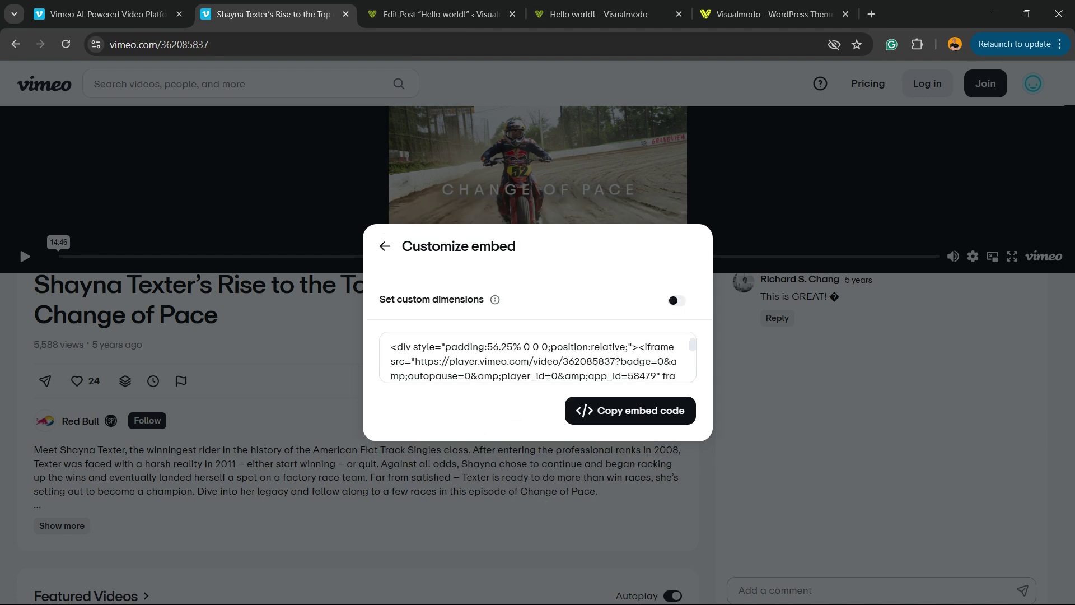
click(676, 300)
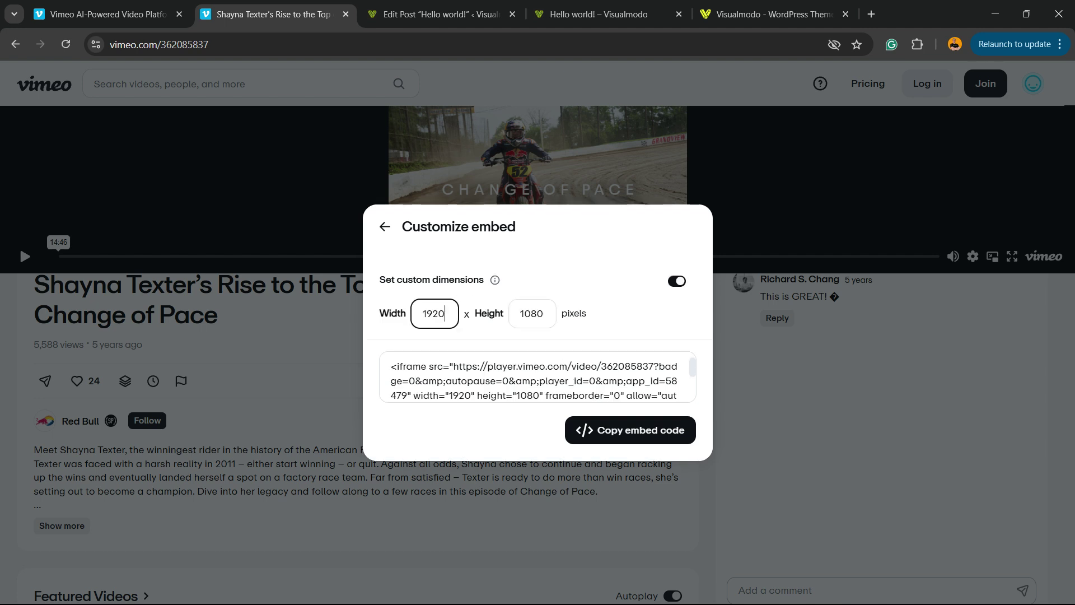
click(532, 313)
click(428, 313)
scroll(537, 376, down, 2)
scroll(537, 376, up, 2)
double_click(434, 313)
scroll(538, 377, down, 3)
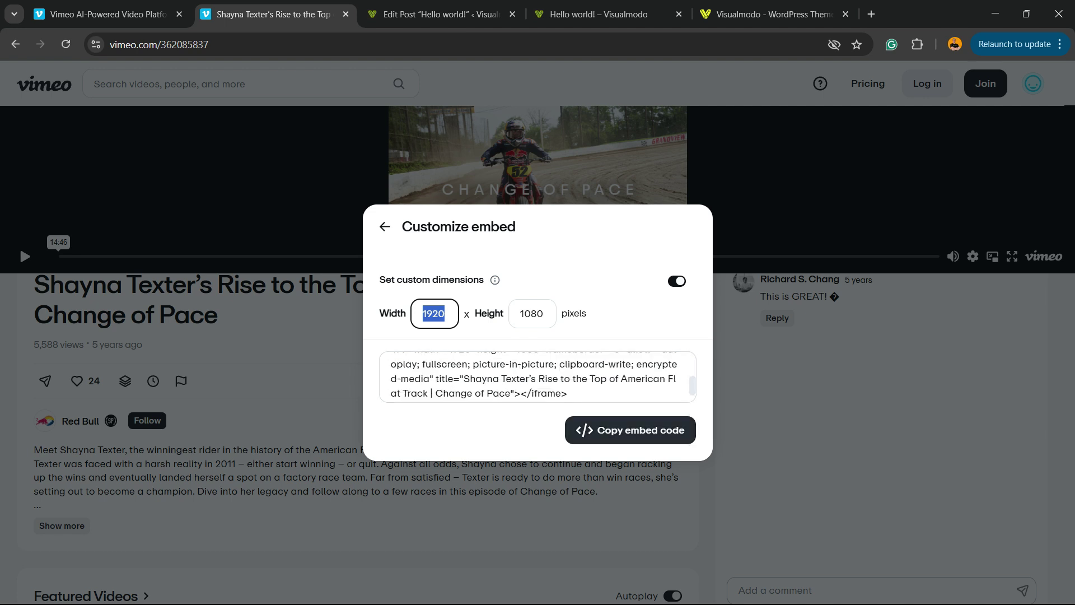
Switch to the WordPress post editor and show the Custom HTML block's code to examine the pasted Vimeo embed code.
click(440, 14)
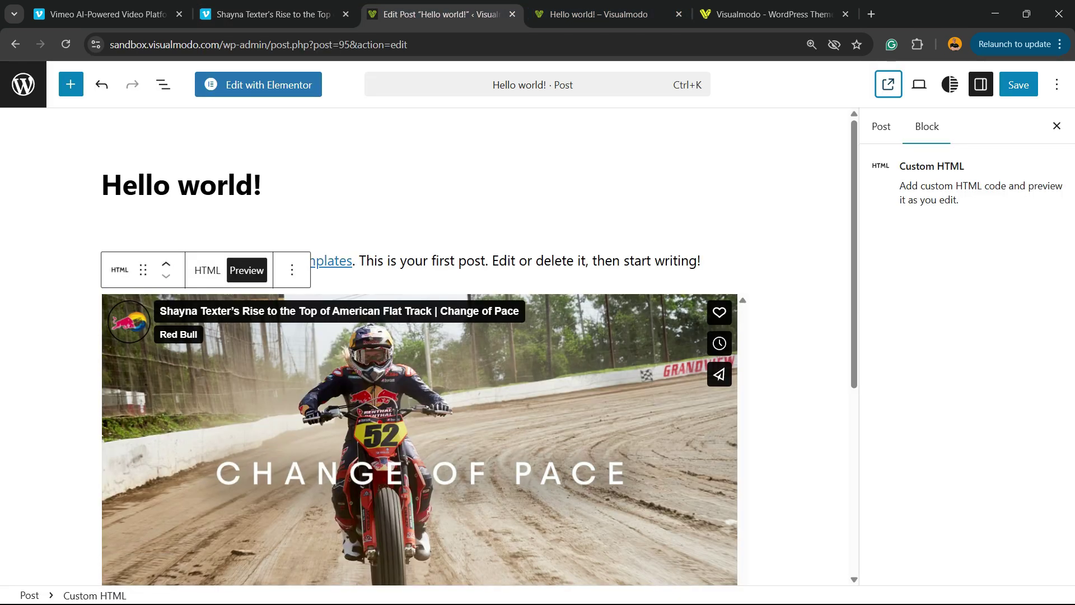
click(207, 270)
click(424, 341)
key(ctrl+a)
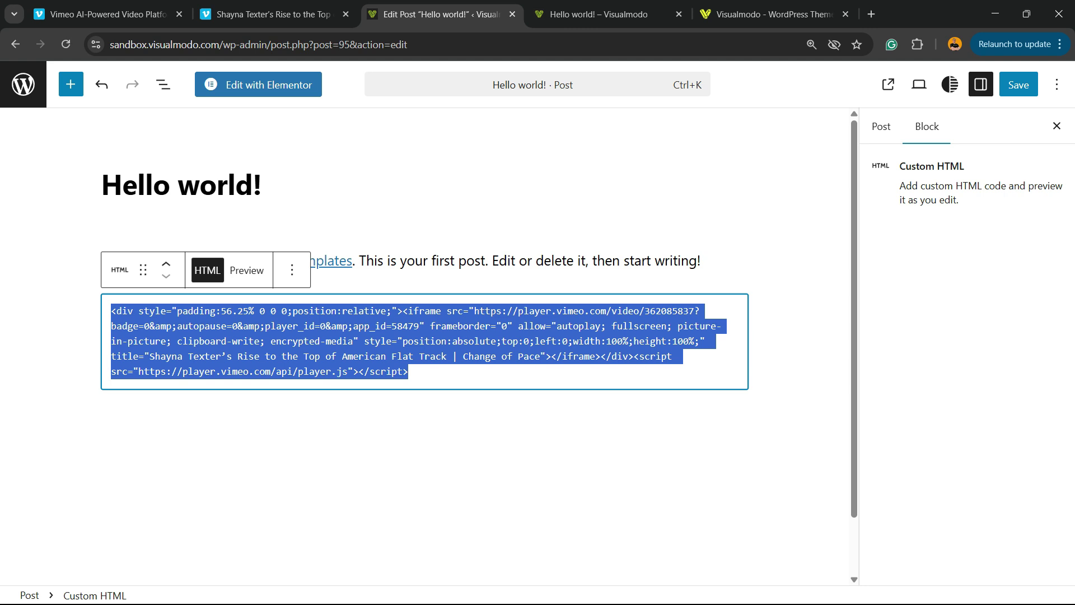
click(390, 341)
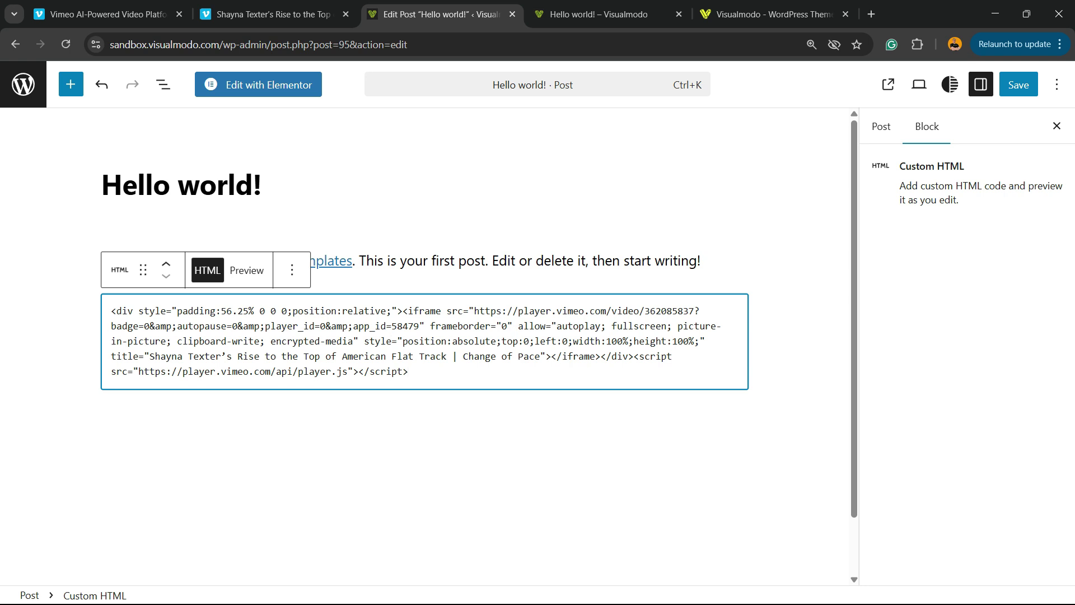
Add an empty paragraph block below the Custom HTML block without choosing another block type.
click(102, 427)
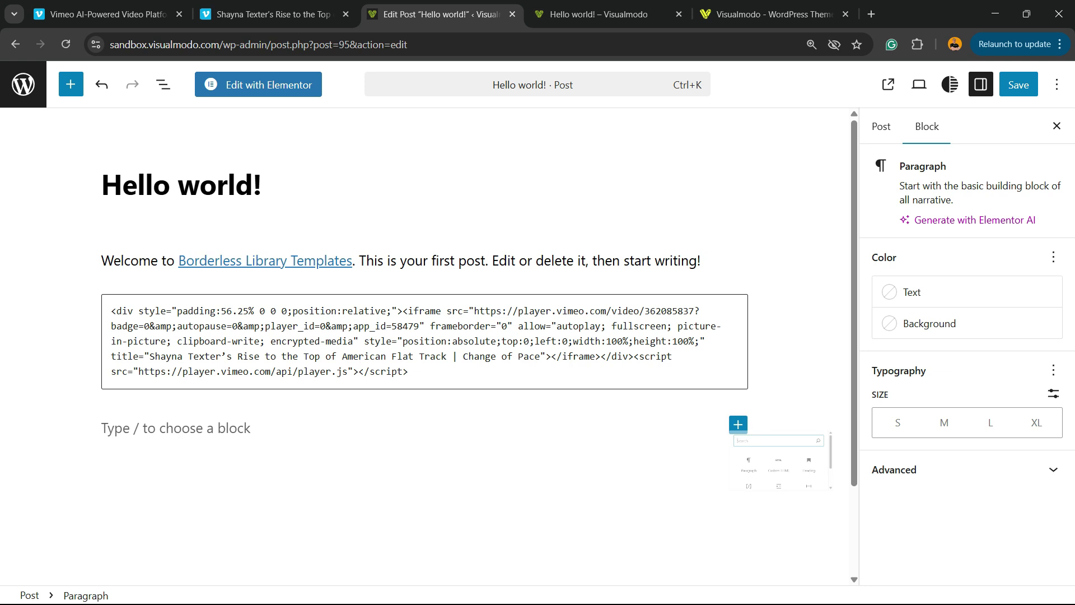
click(738, 424)
key(Escape)
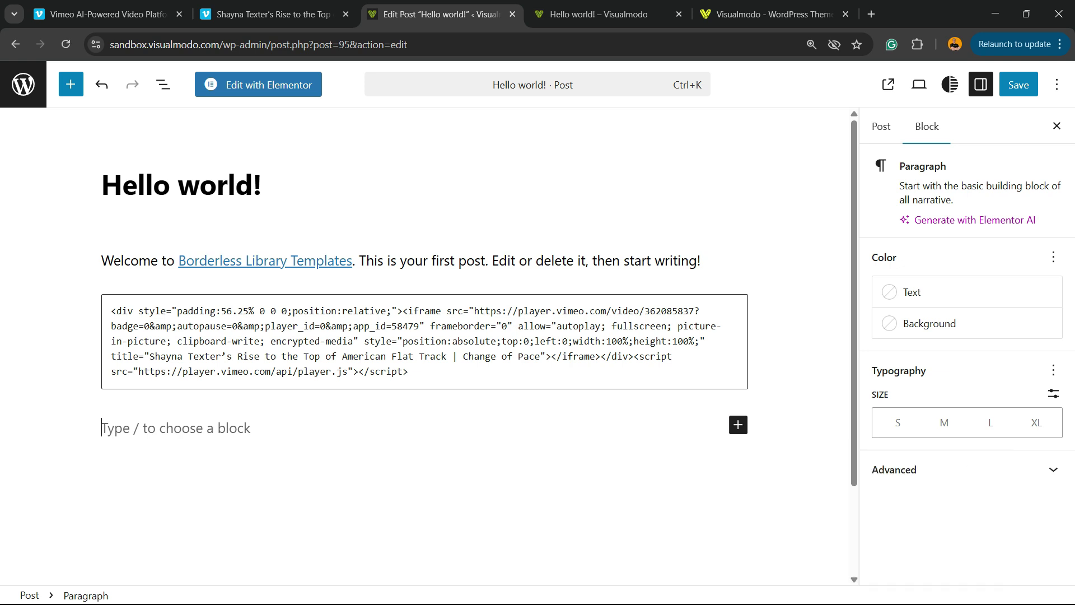
Review the embed code in the Custom HTML block, then preview it and examine the whole embedded Vimeo video.
triple_click(372, 341)
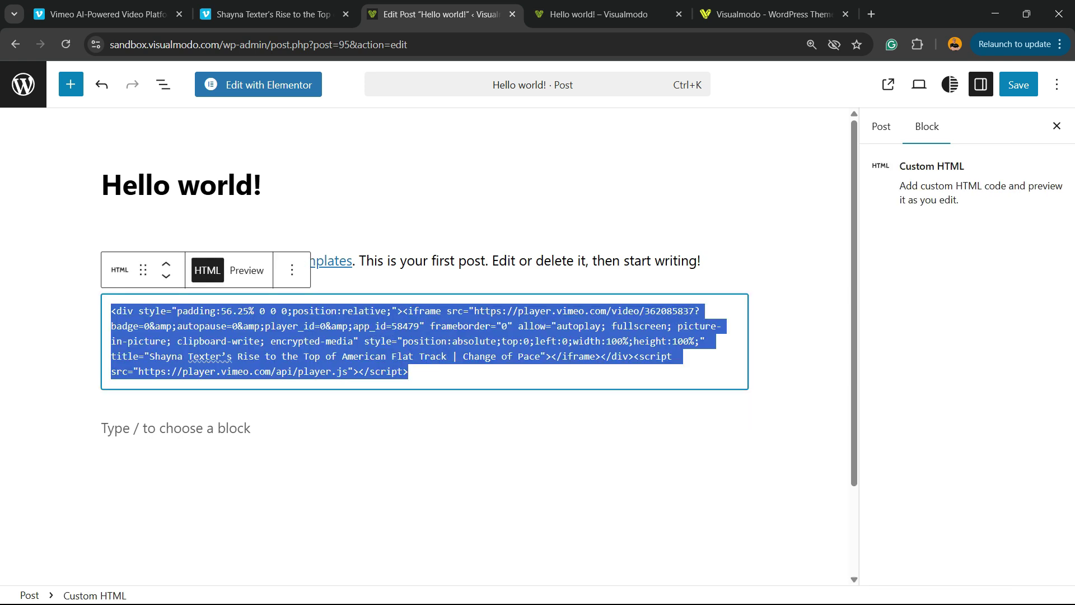
click(409, 371)
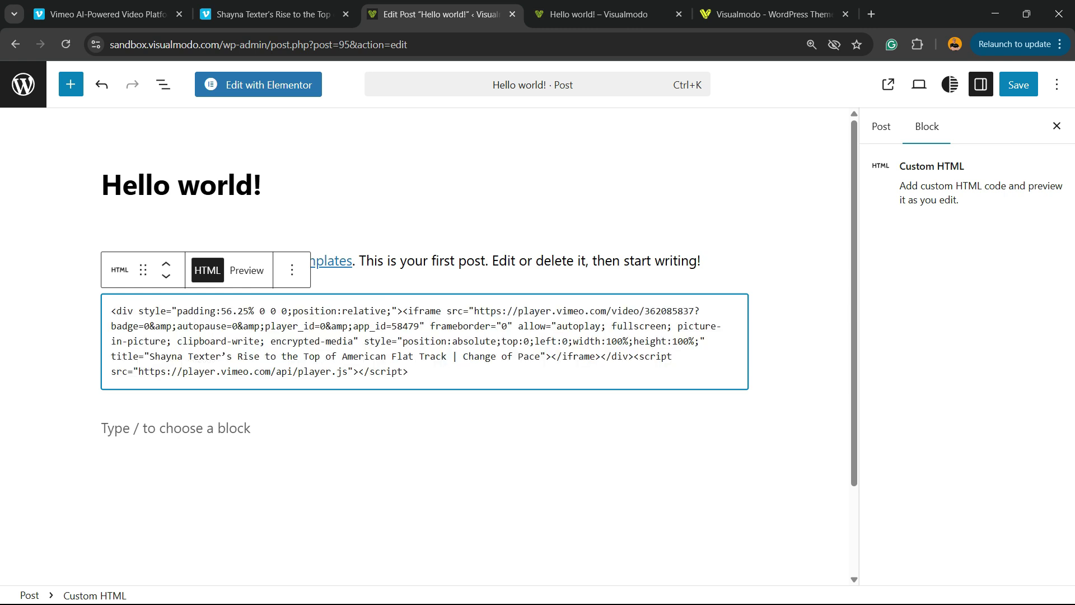
click(247, 271)
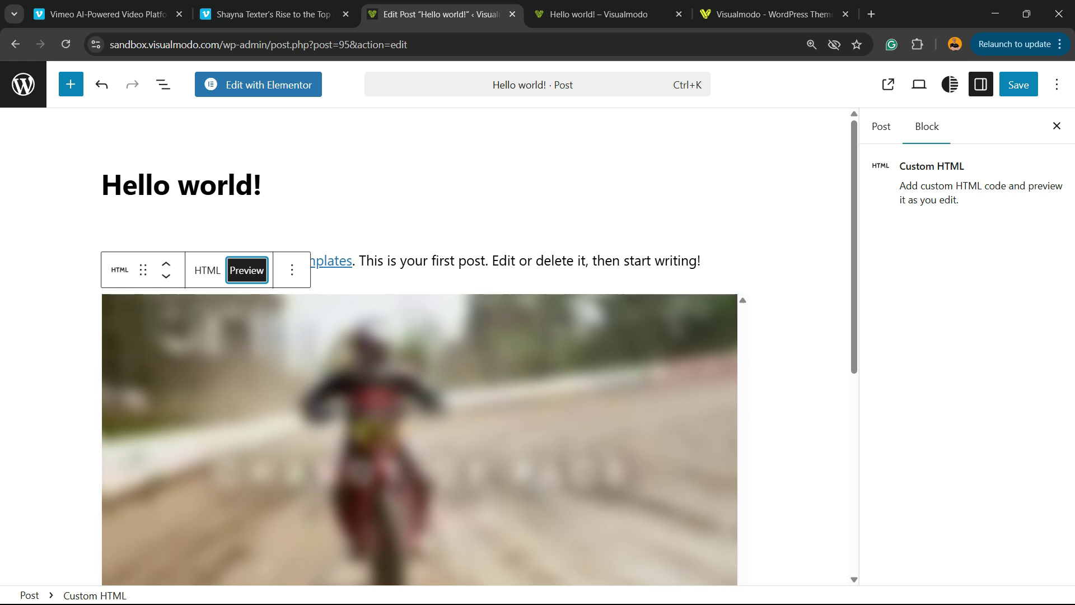
scroll(247, 270, down, 1)
scroll(420, 347, down, 2)
scroll(420, 347, up, 3)
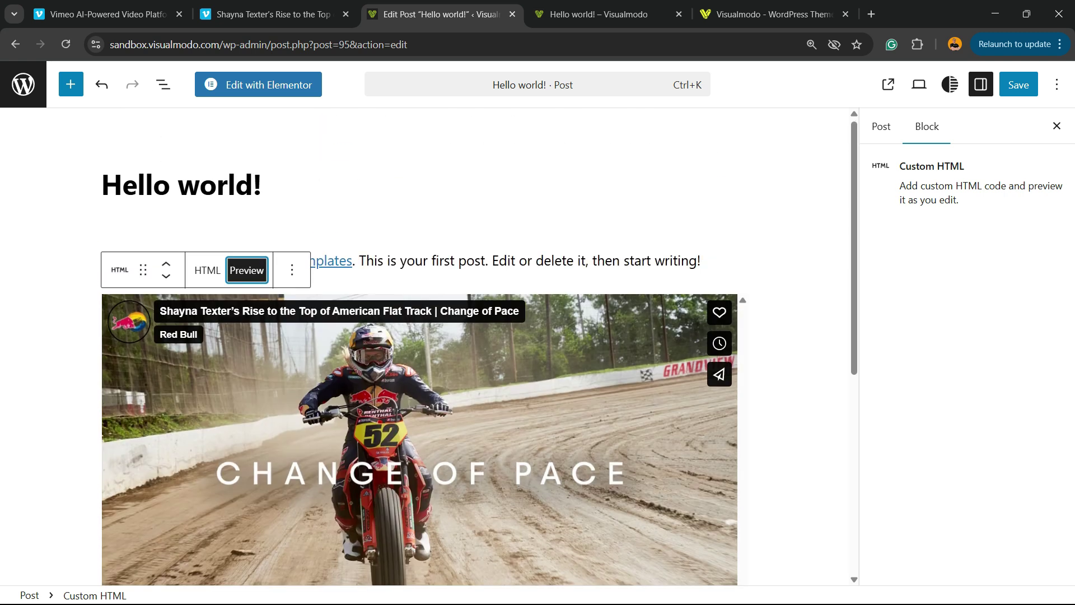
scroll(166, 493, down, 3)
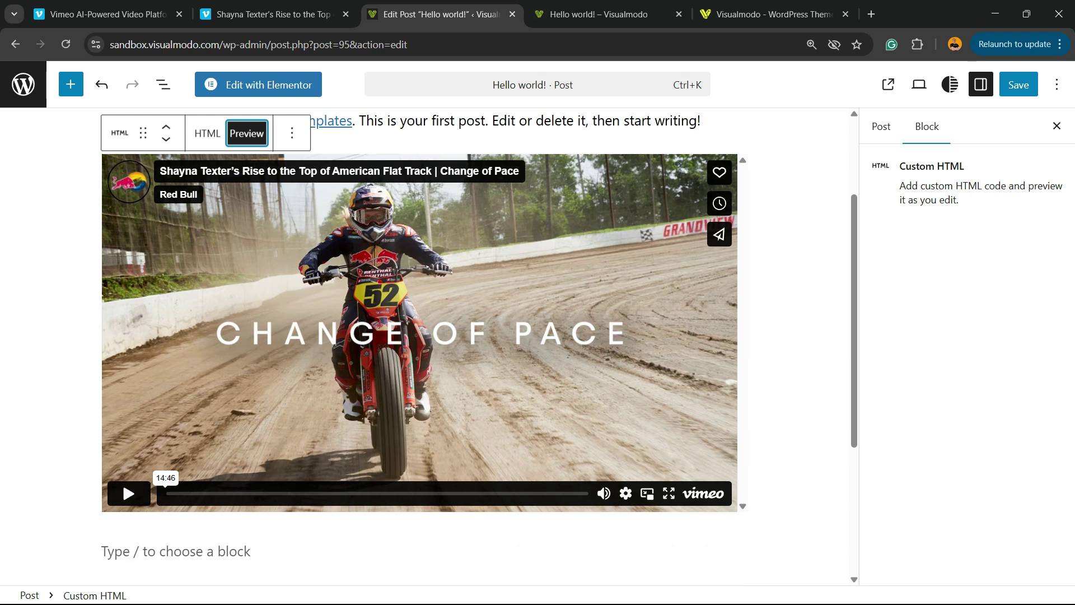